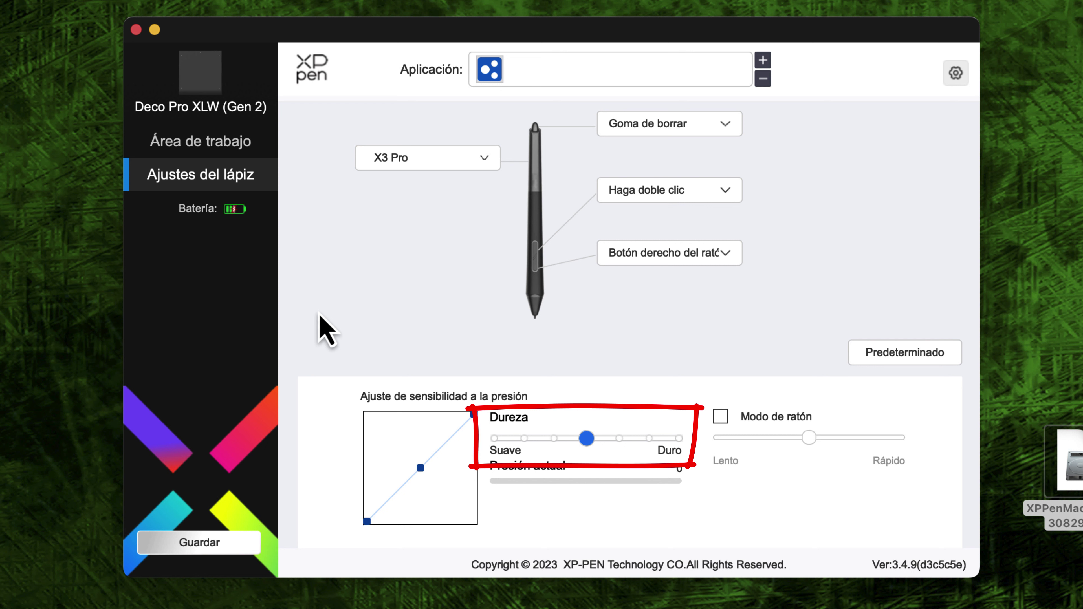
View the custom shortcut options for the pen's eraser end and leave them without making a change.
mouse_move(588, 439)
left_mouse_down()
mouse_move(555, 440)
mouse_move(619, 441)
mouse_move(587, 440)
left_mouse_up()
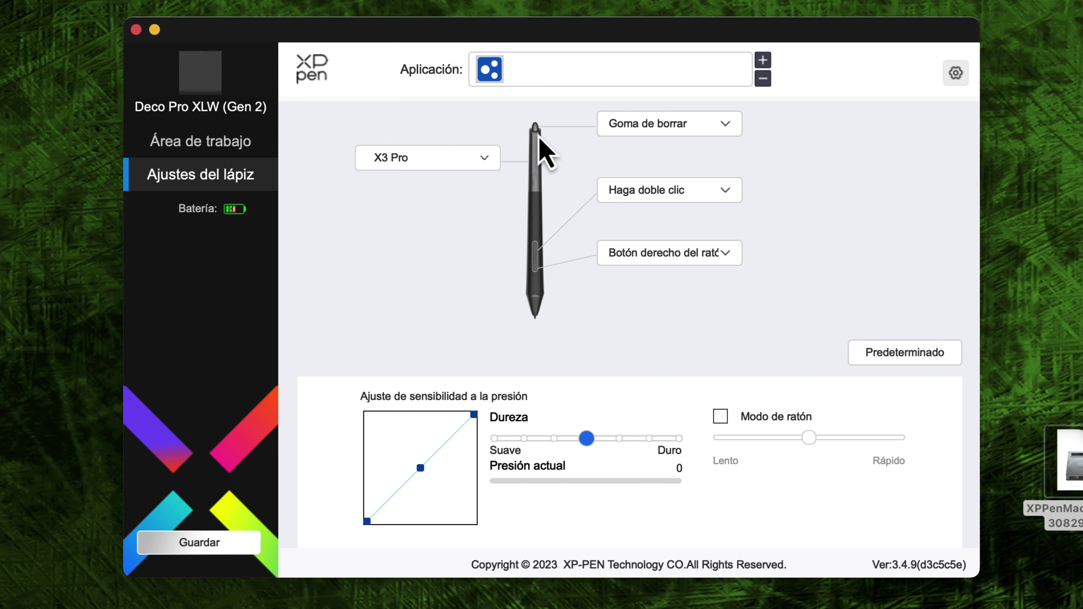
left_click(657, 128)
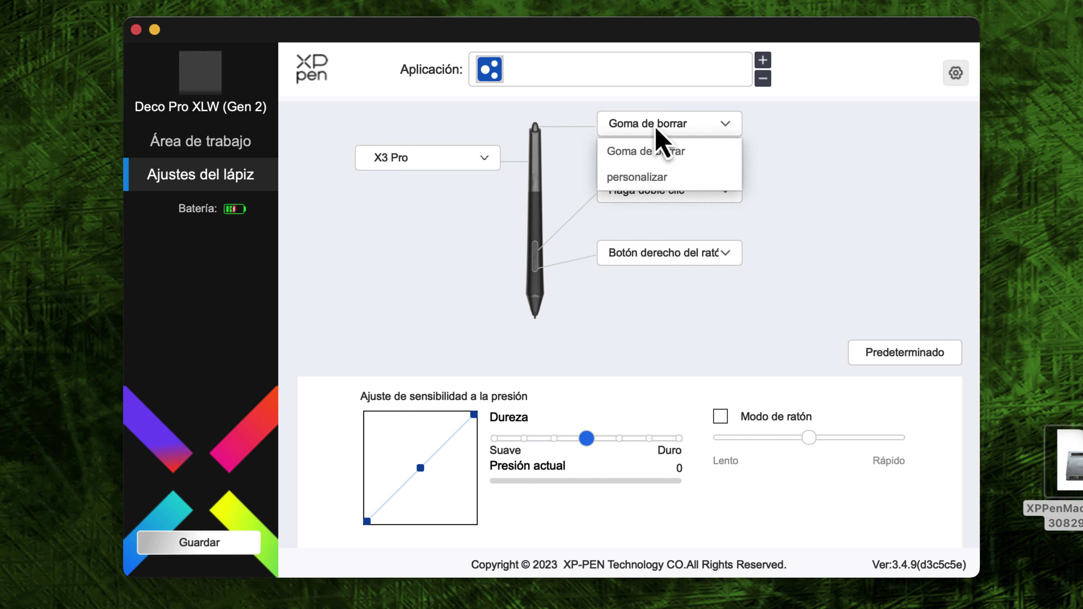
left_click(658, 178)
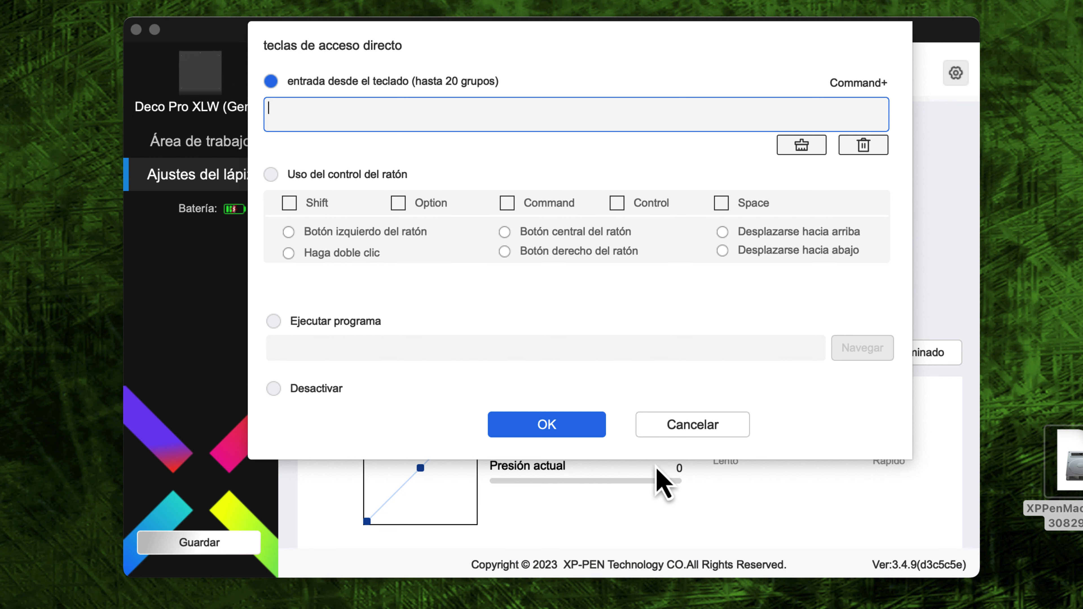
left_click(692, 432)
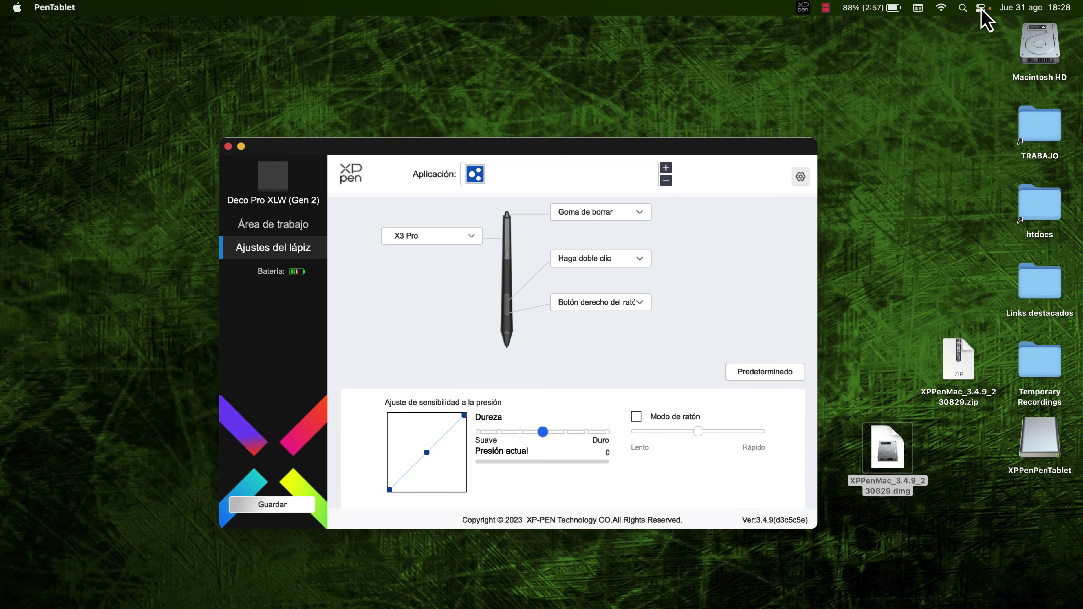
Open the system's Bluetooth preferences and connect the Shortcut device.
left_click(980, 8)
left_click(946, 104)
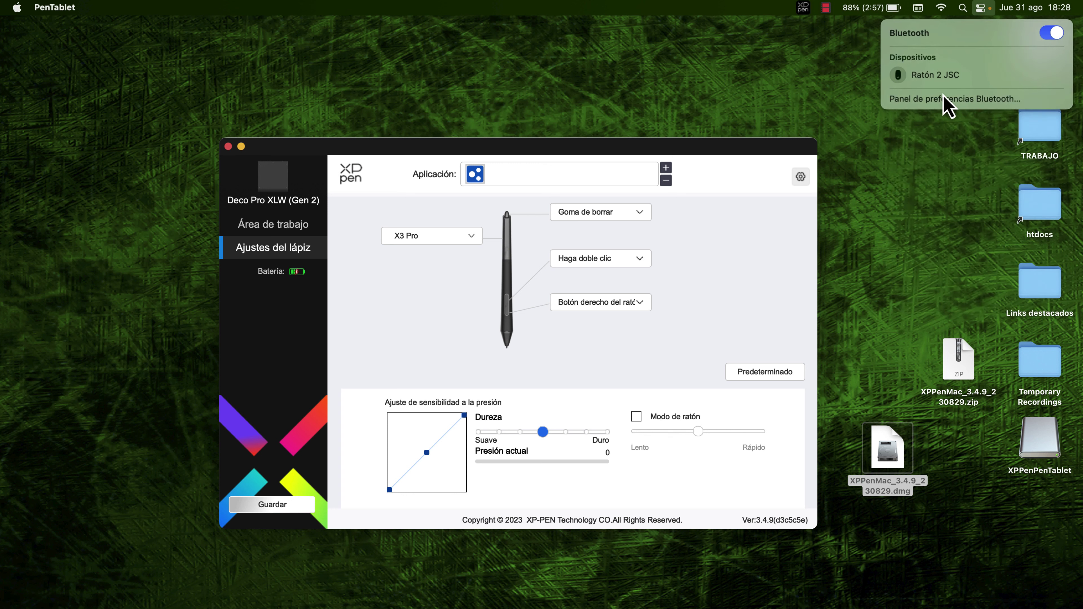
left_click(942, 104)
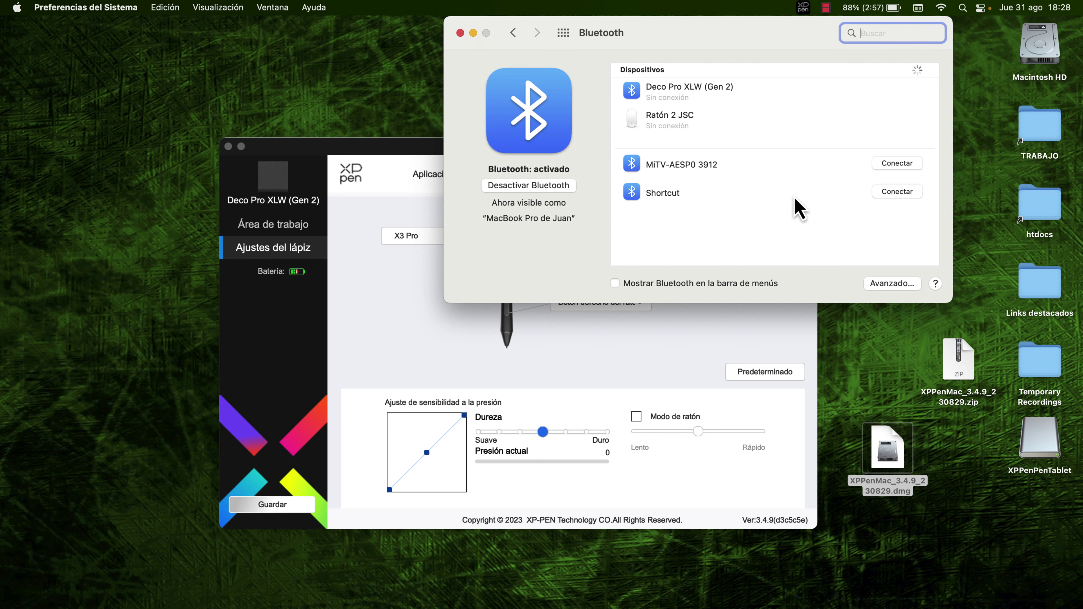
left_click(894, 193)
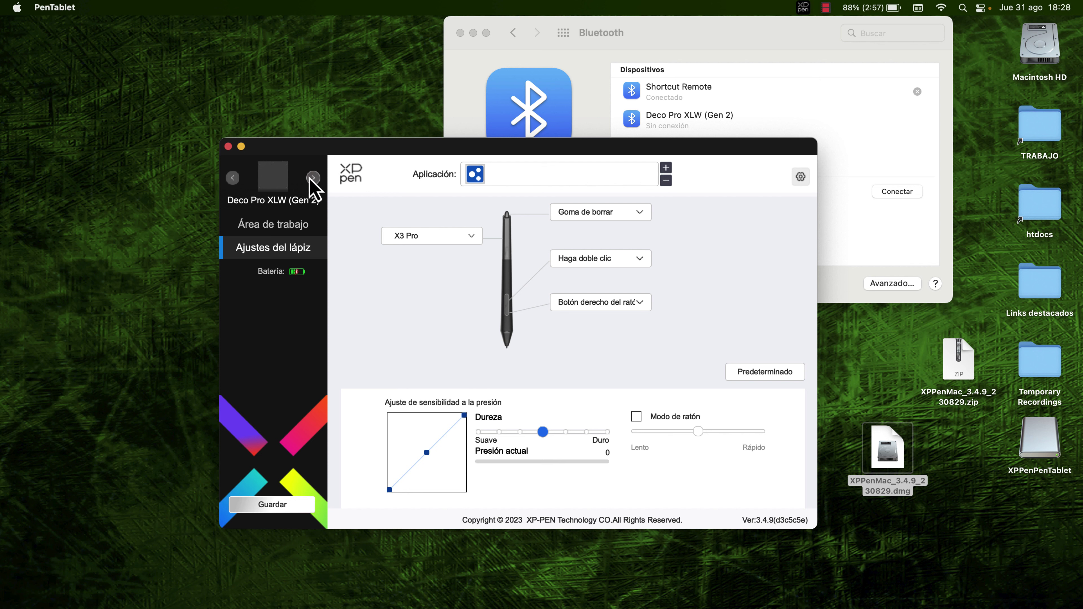
Switch between the Shortcut Remote and Deco Pro XLW (Gen 2) settings, ending on the Shortcut Remote's express keys.
left_click(233, 179)
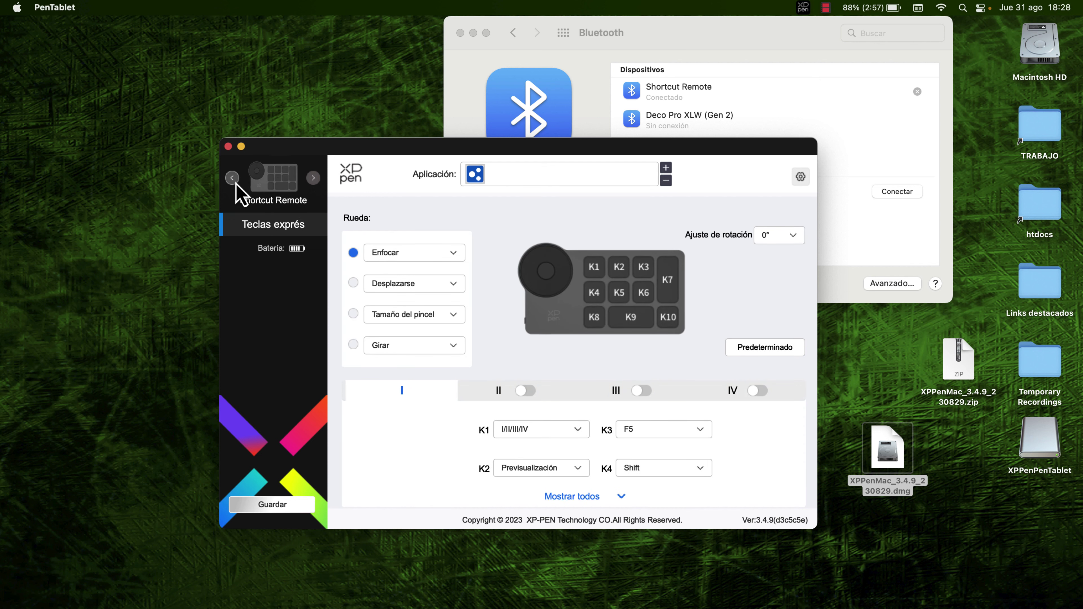
left_click(232, 179)
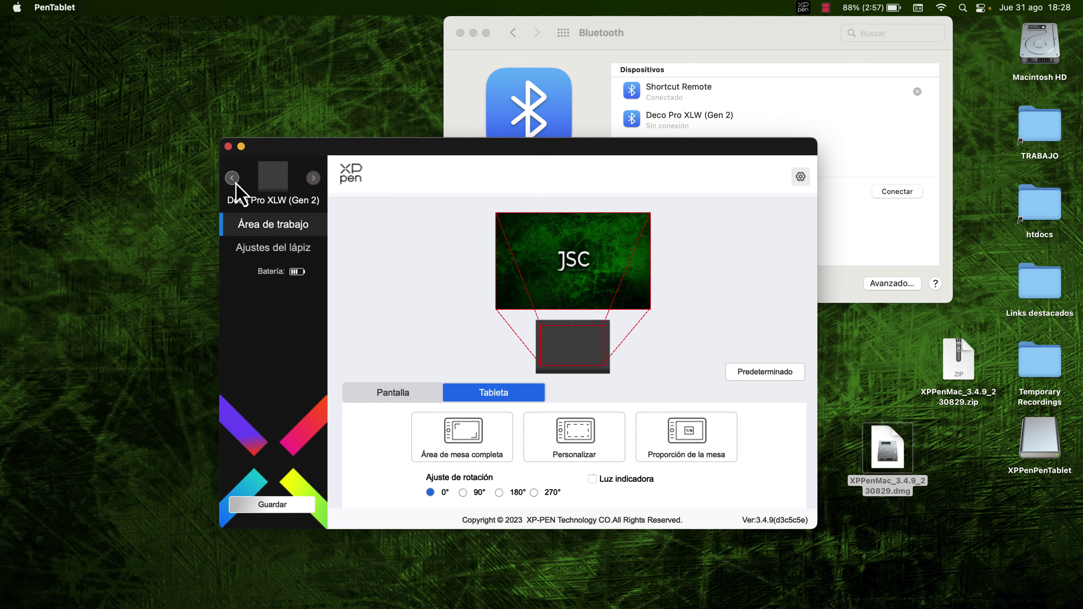
left_click(233, 178)
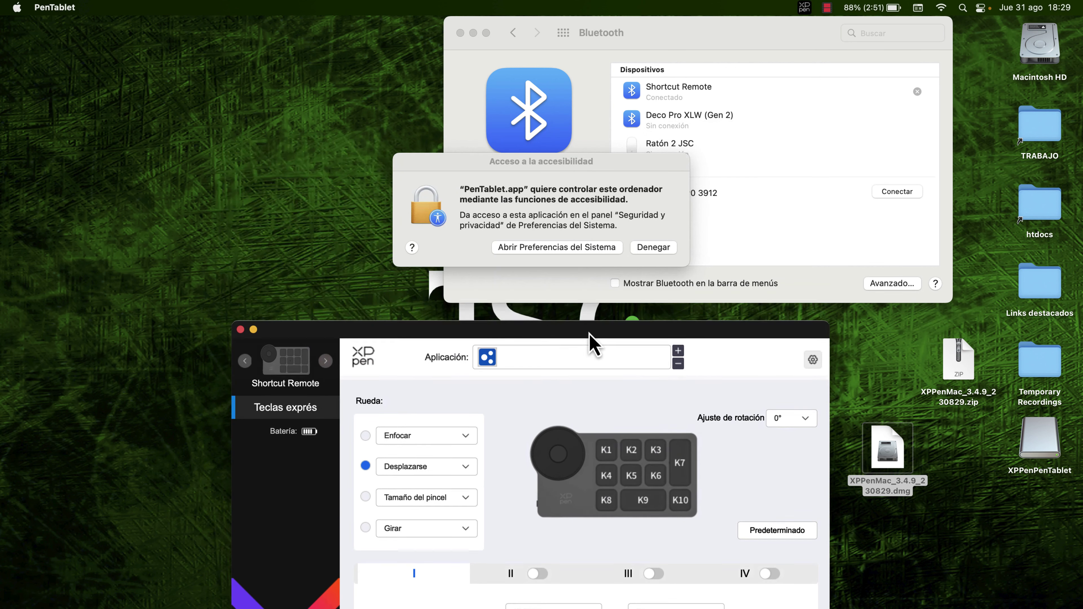
Unlock the security and privacy preferences with the account password and grant PenTablet.app accessibility access.
left_click(582, 249)
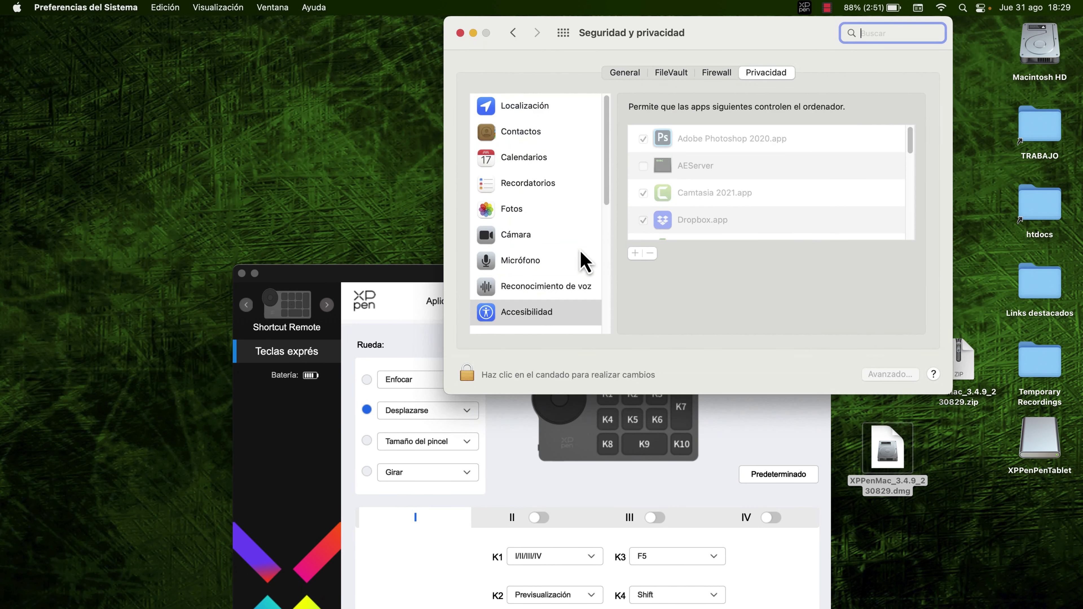
left_click(468, 380)
key("super+v")
key("Return")
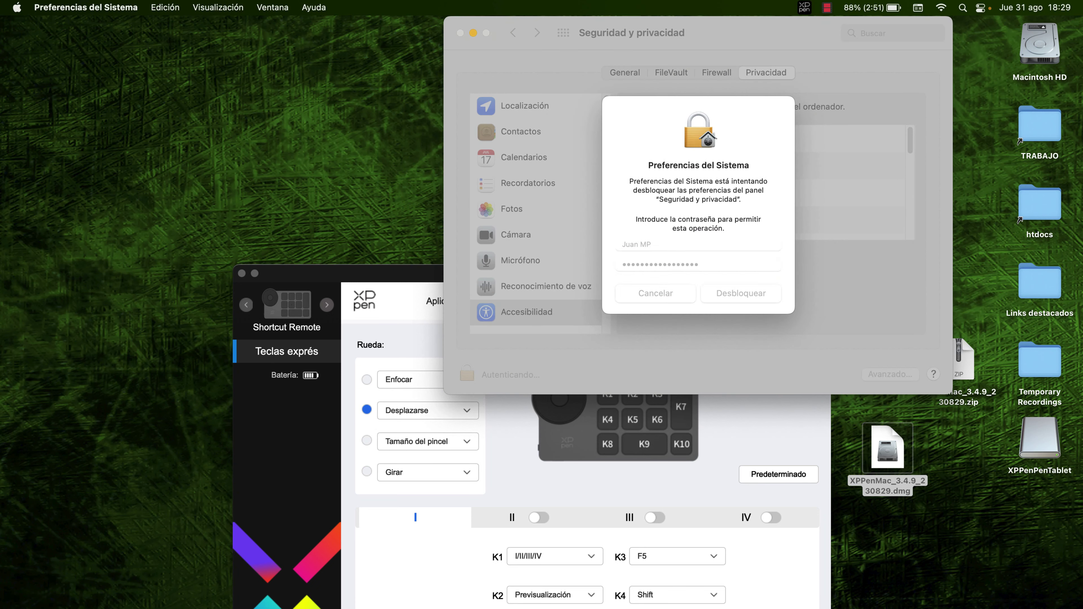
scroll(756, 192, "down", 10)
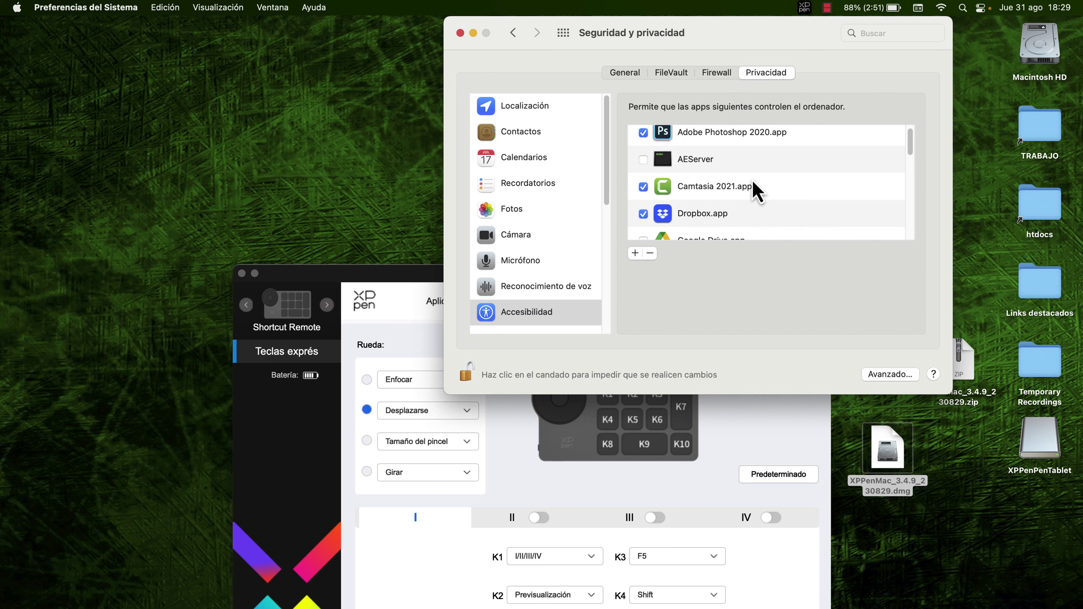
scroll(757, 192, "down", 1)
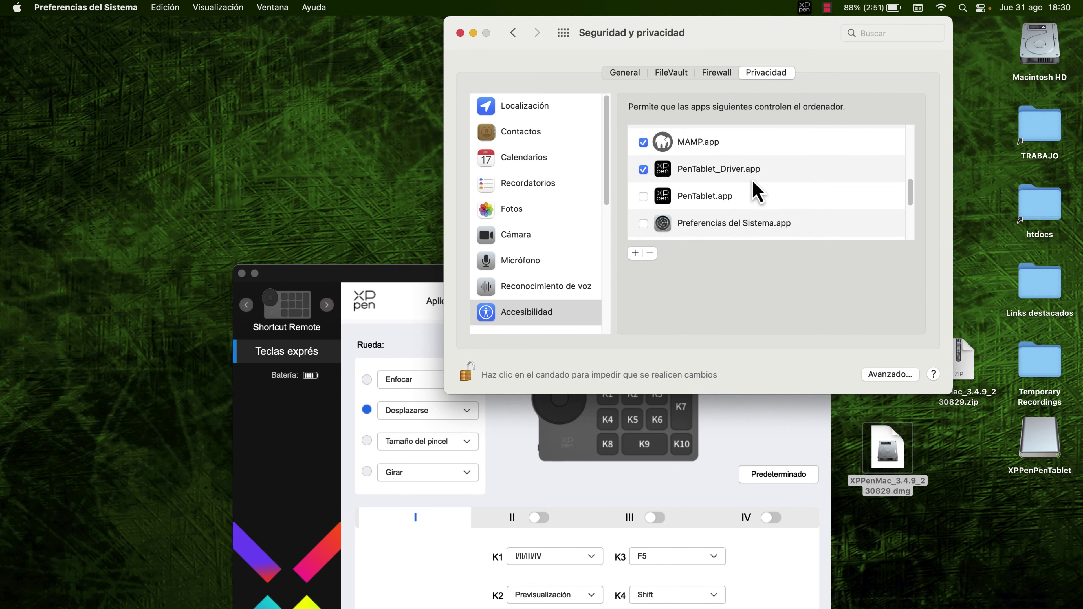
left_click(642, 194)
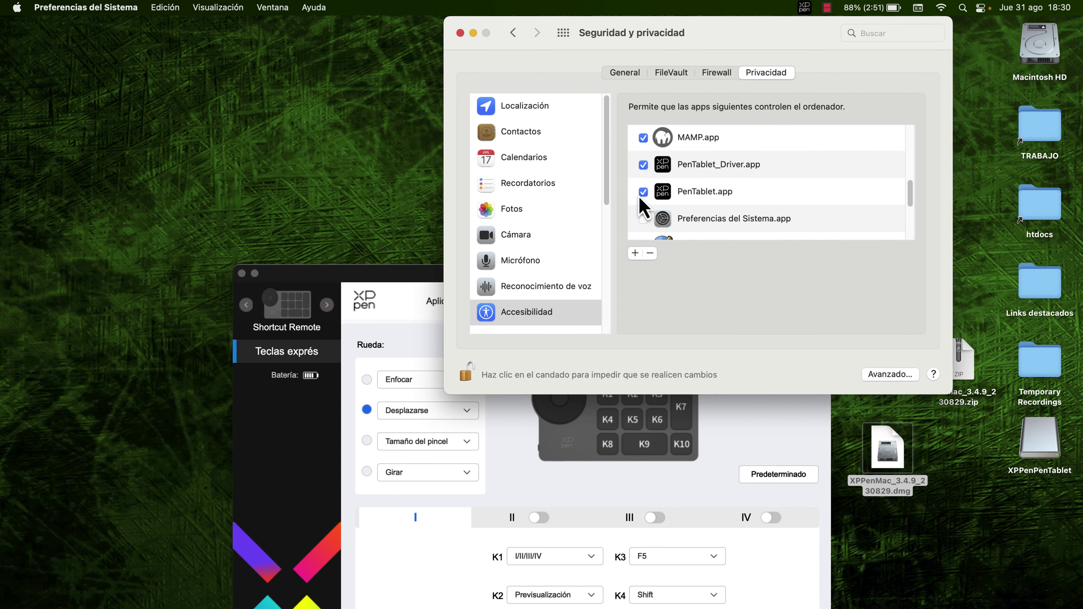
left_click(460, 33)
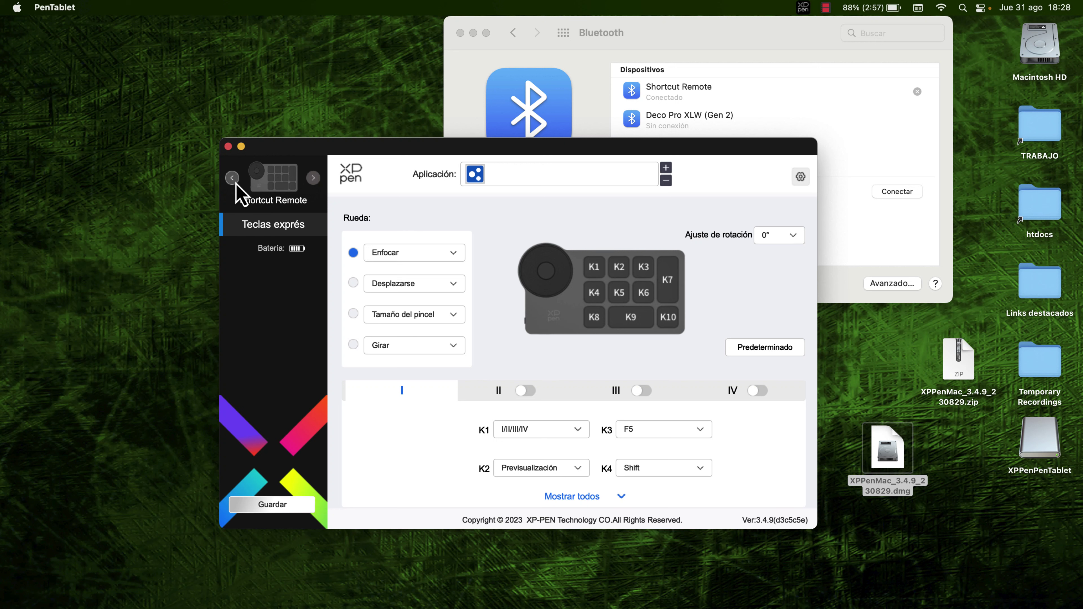
Try the Shortcut Remote rotation settings of 90°, 180° and 270°, and return the rotation to 0°.
left_click(787, 241)
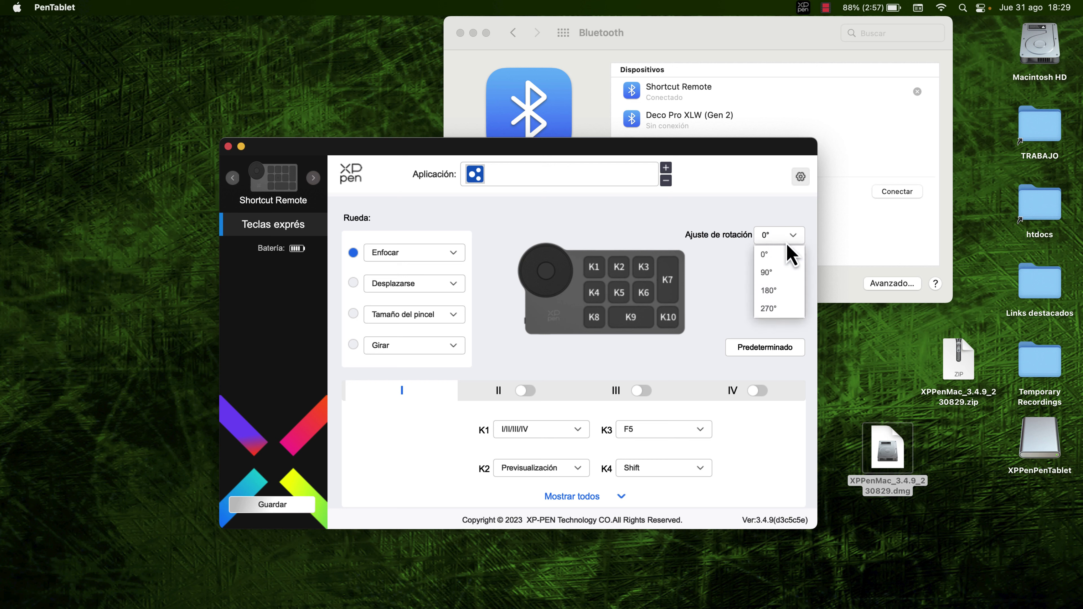
left_click(771, 273)
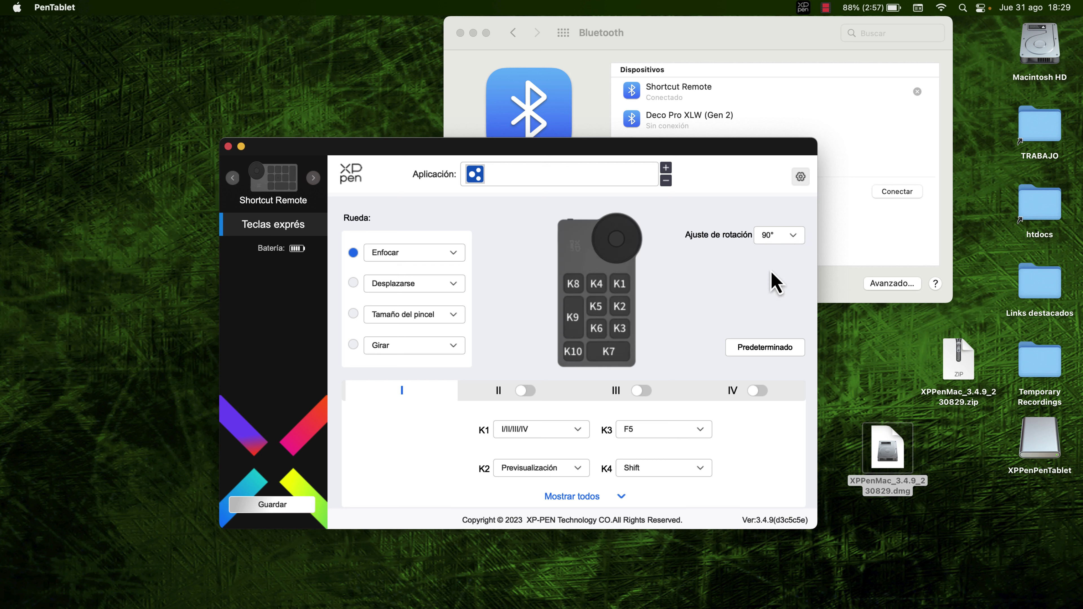
left_click(797, 239)
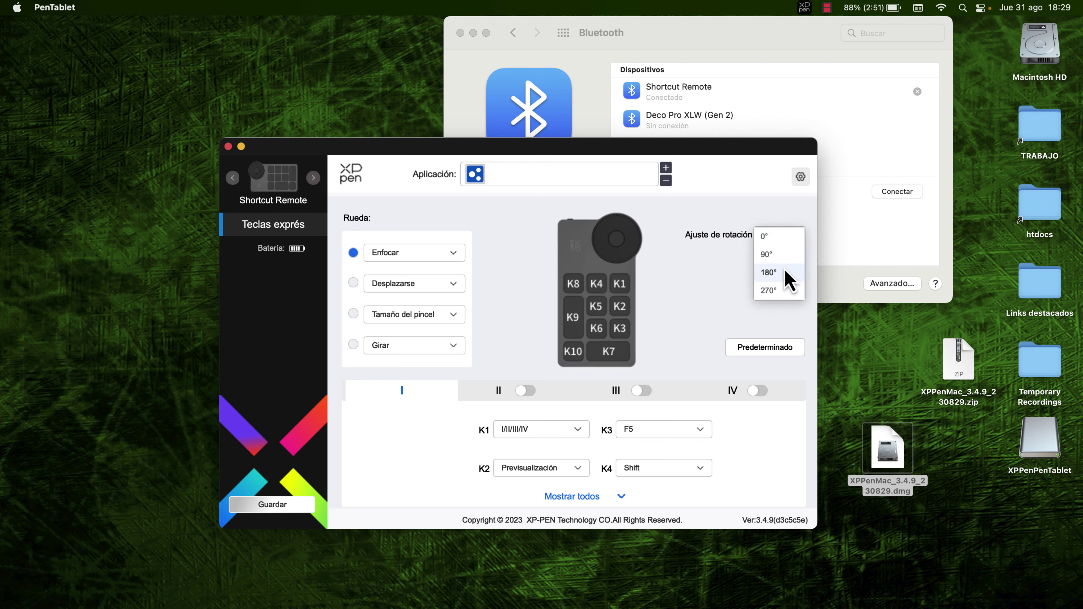
left_click(786, 272)
left_click(790, 239)
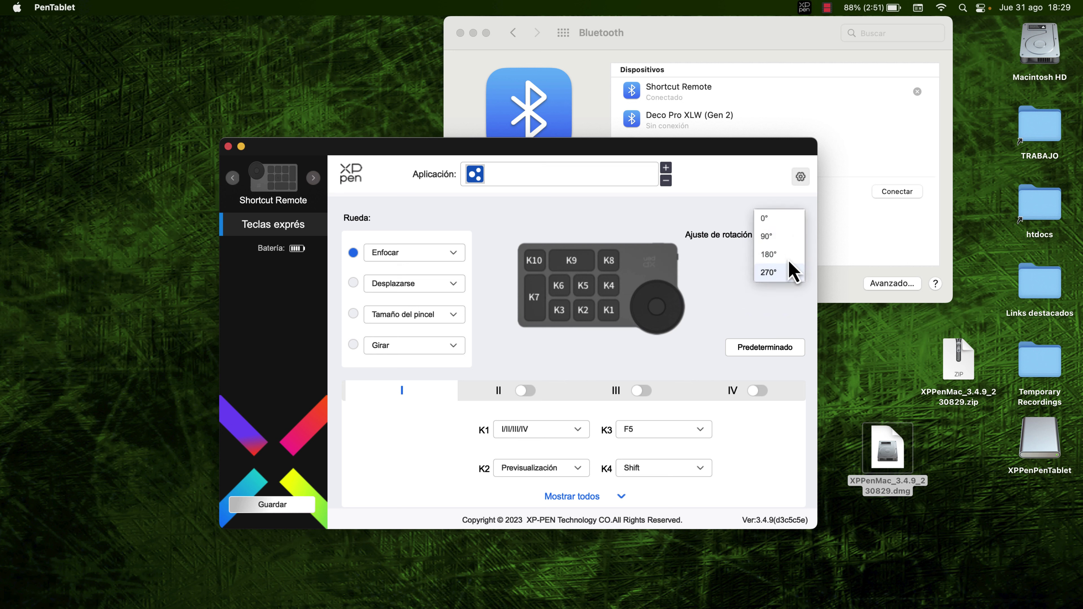
left_click(789, 270)
left_click(787, 238)
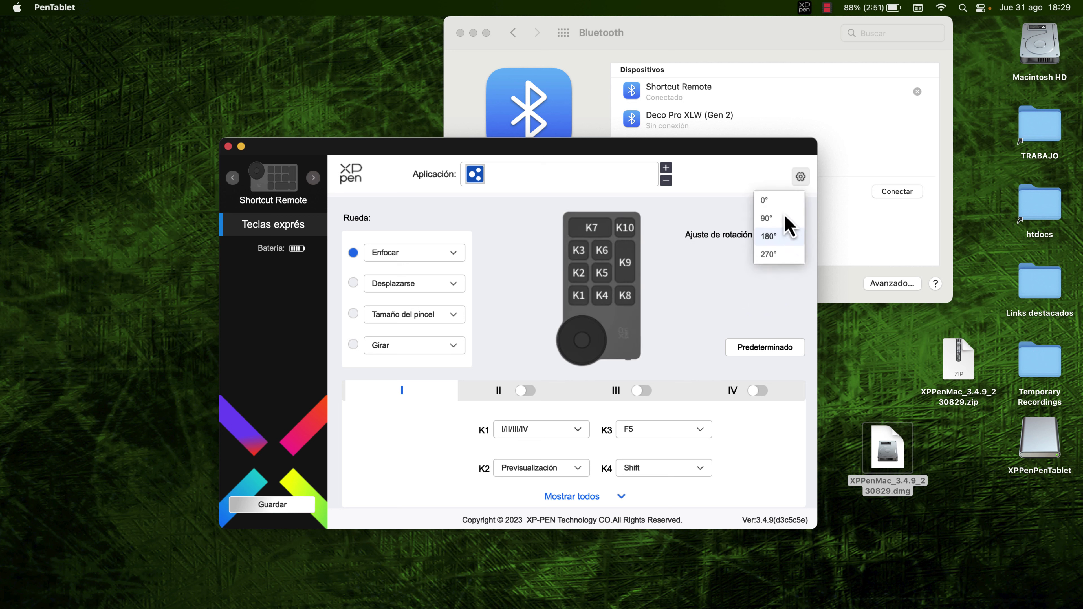
left_click(784, 200)
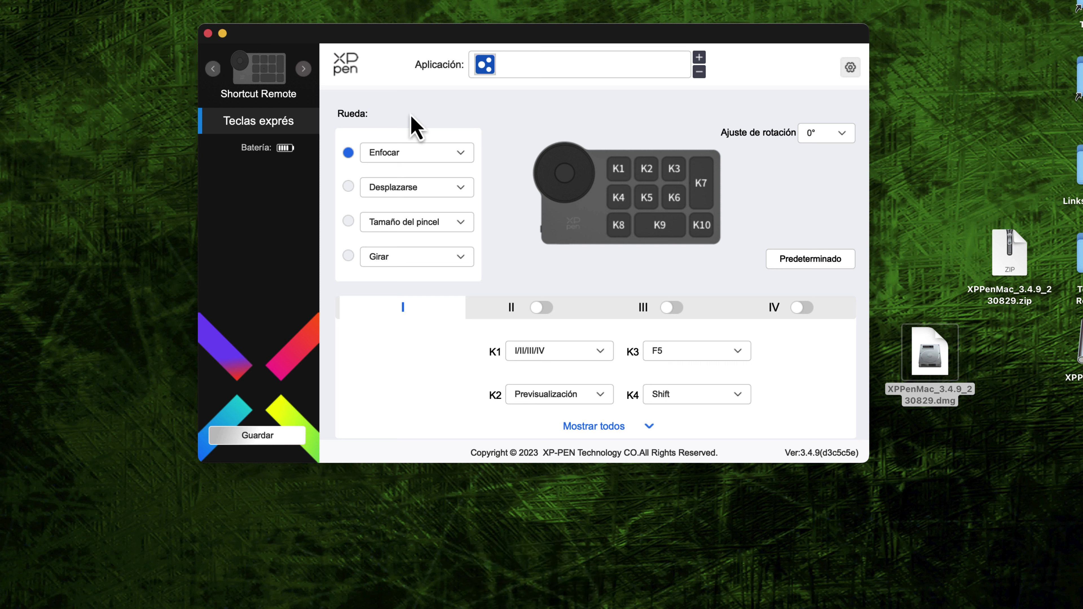
Set the wheel's active function to Girar and view the alternative actions available for the Desplazarse slot.
left_click(349, 187)
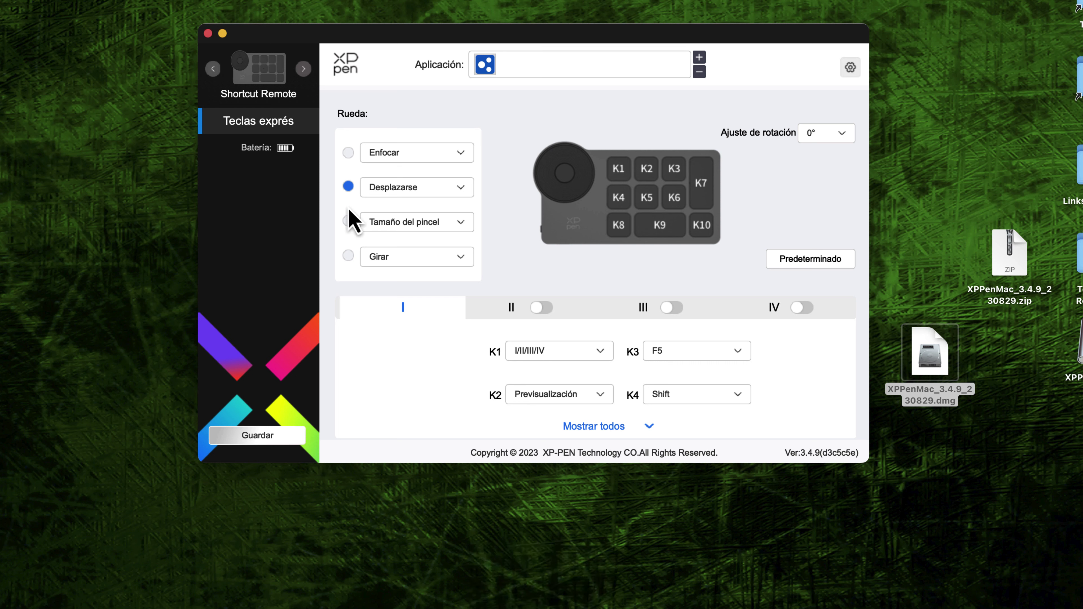
left_click(348, 221)
left_click(348, 256)
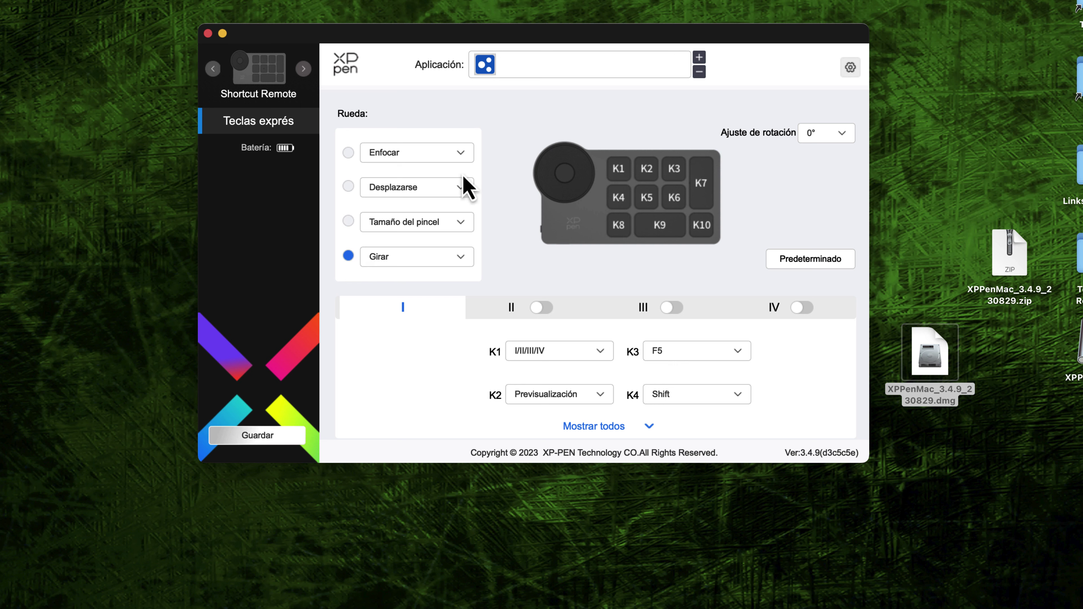
left_click(460, 187)
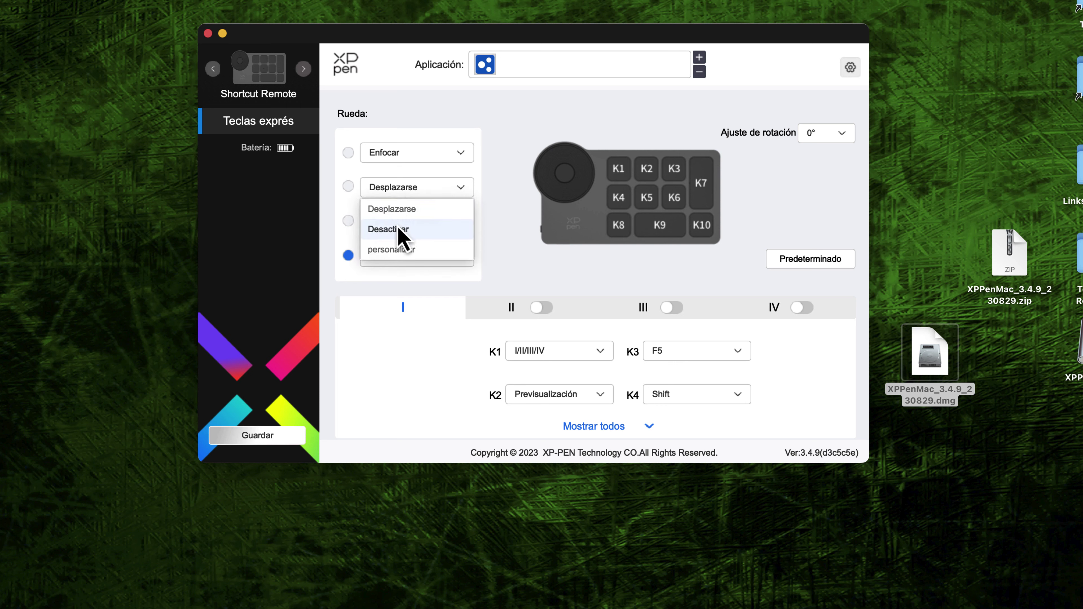
left_click(514, 256)
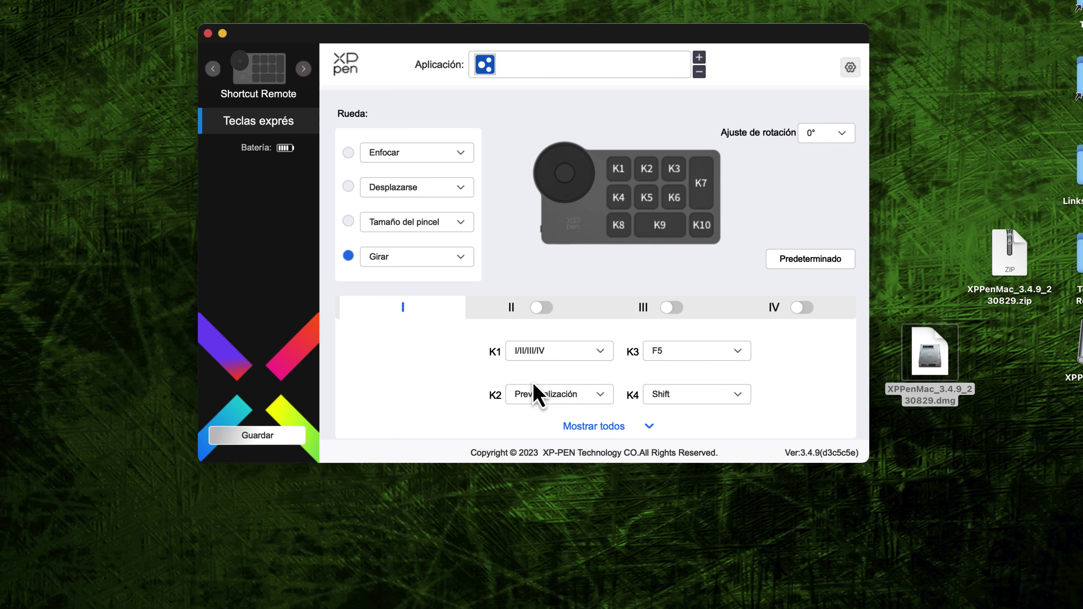
Enable key group II and review the full K1 to K10 assignments of groups I and II.
left_click(618, 426)
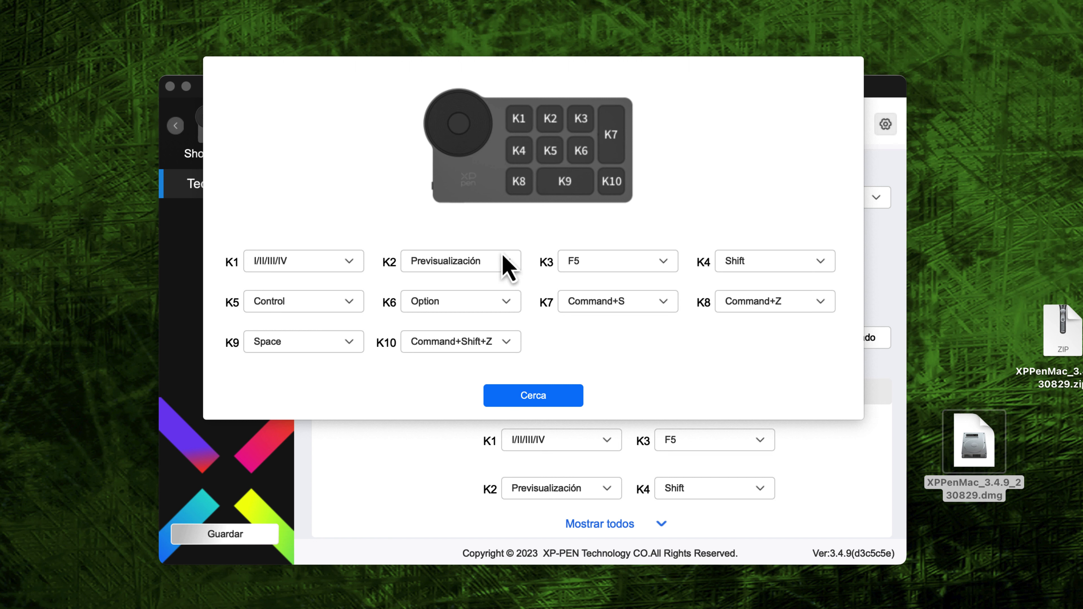
left_click(543, 401)
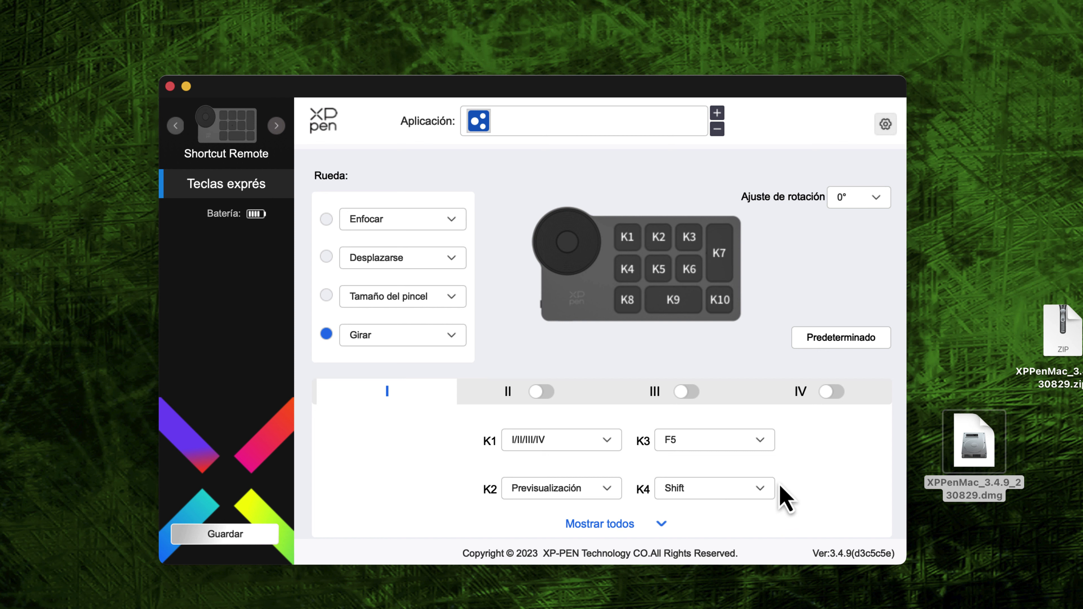
left_click(541, 392)
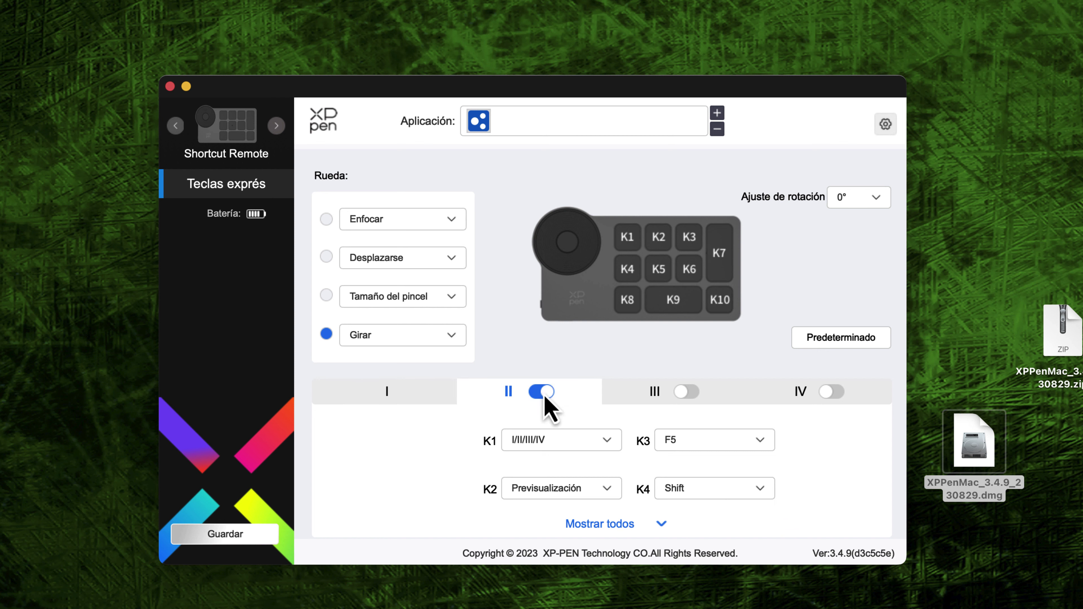
left_click(619, 527)
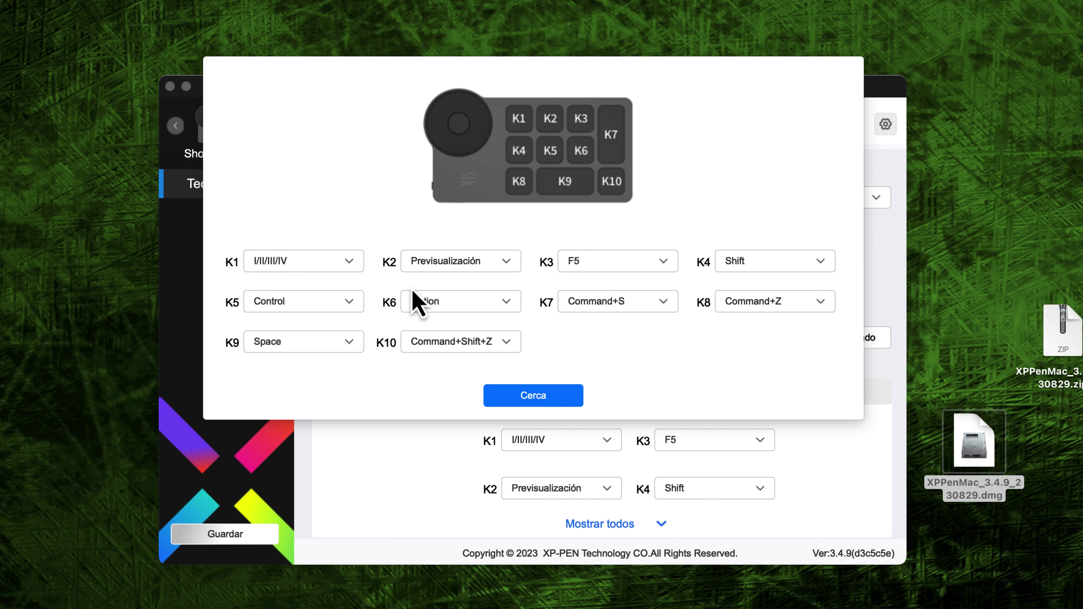
left_click(525, 395)
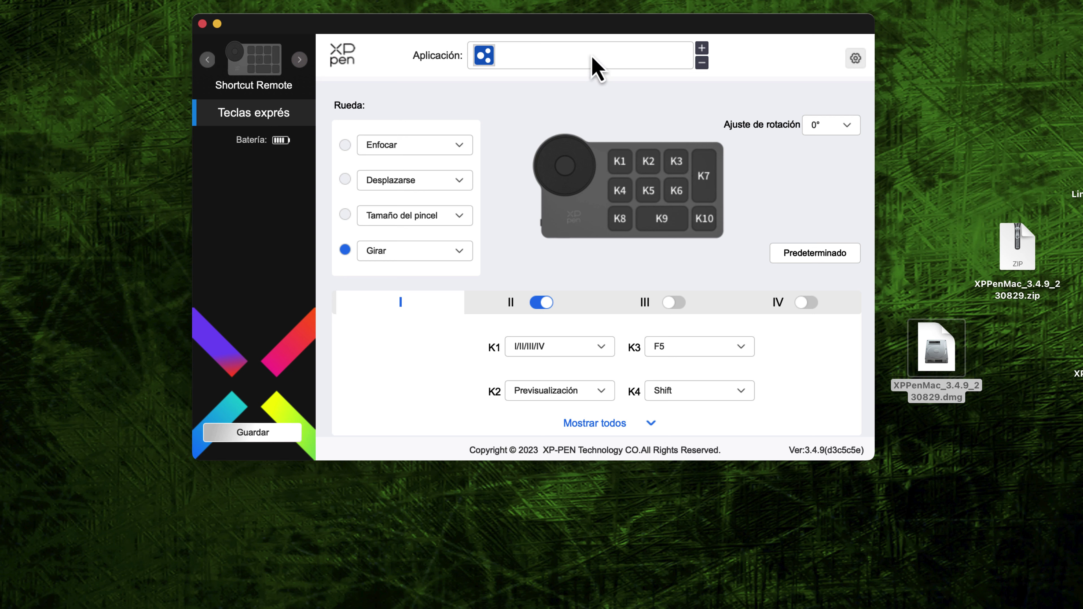
View the program selection for app-specific settings on both the Shortcut Remote and the Deco Pro XLW pen, and close the driver window.
left_click(702, 49)
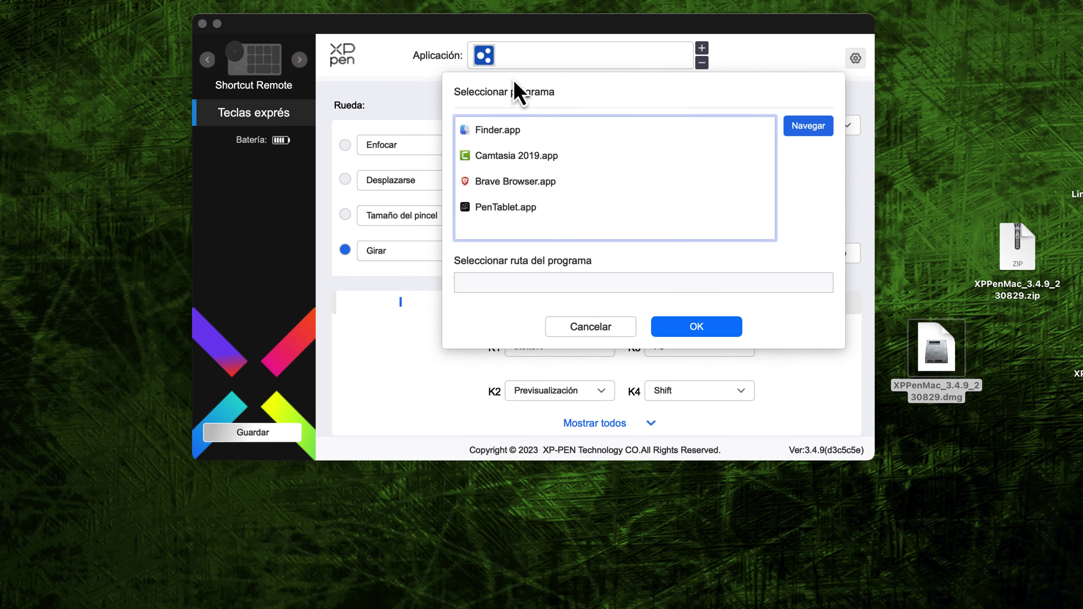
left_click(597, 329)
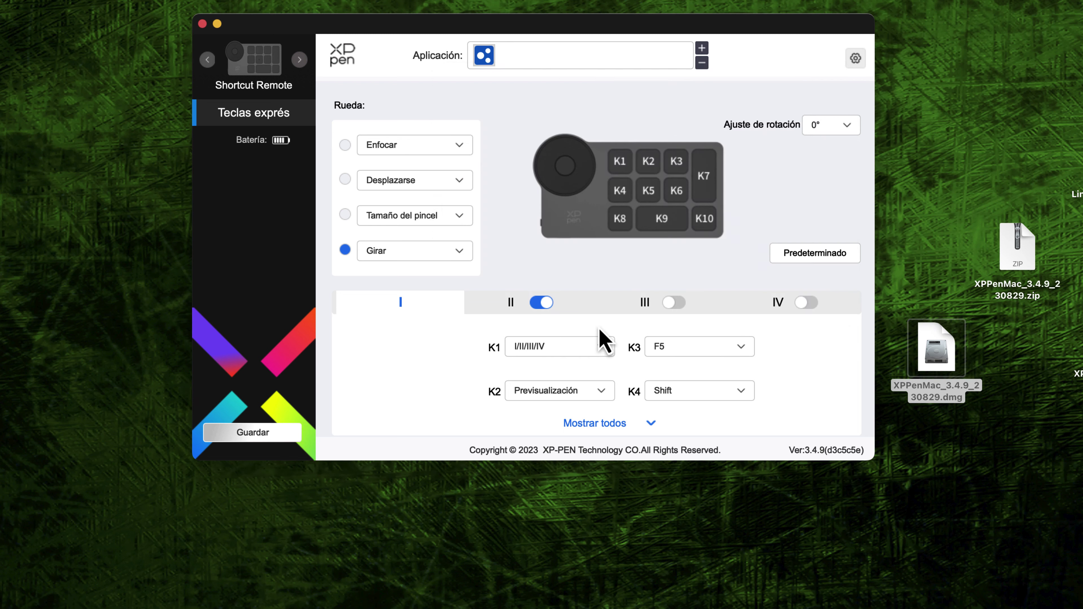
left_click(300, 60)
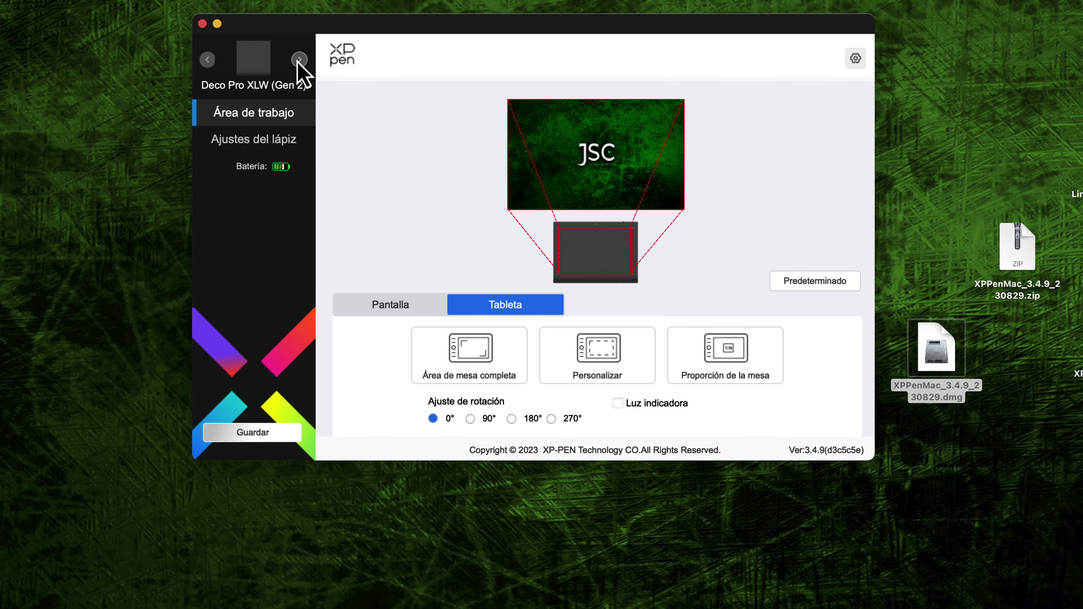
left_click(270, 140)
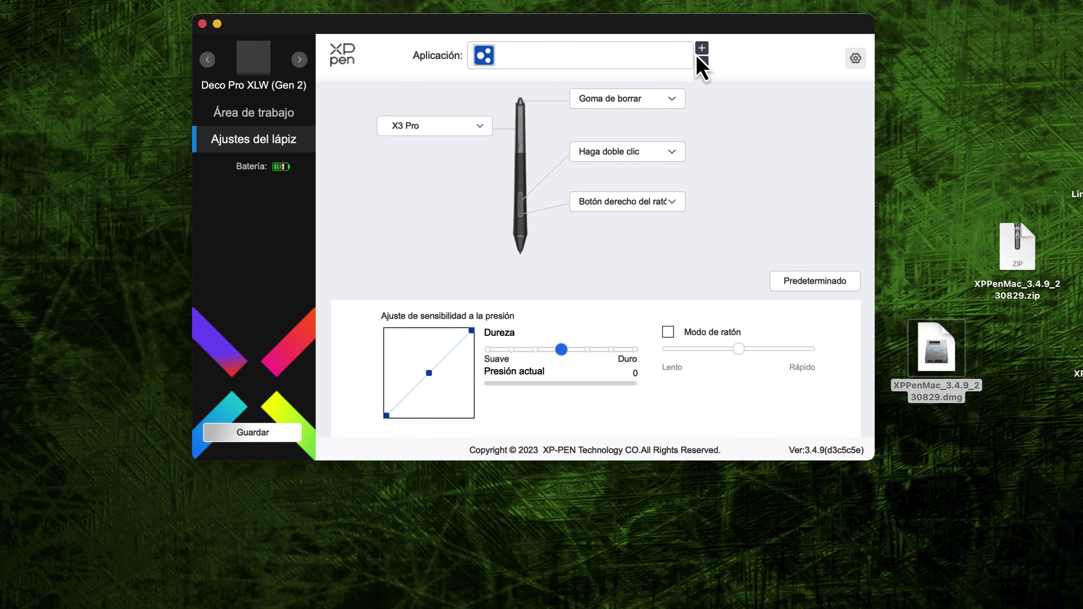
left_click(703, 48)
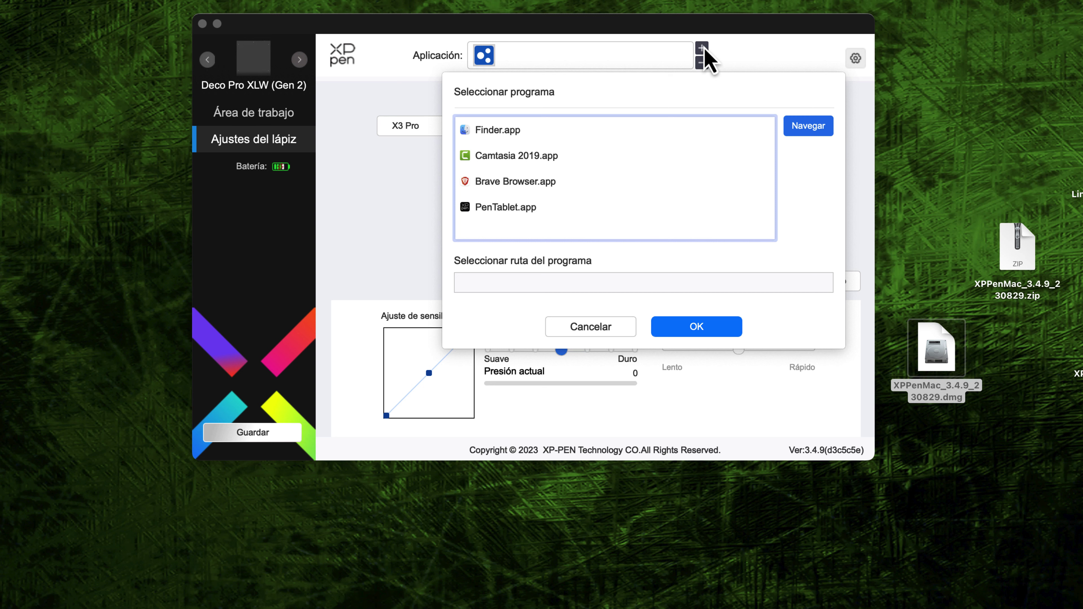
left_click(599, 332)
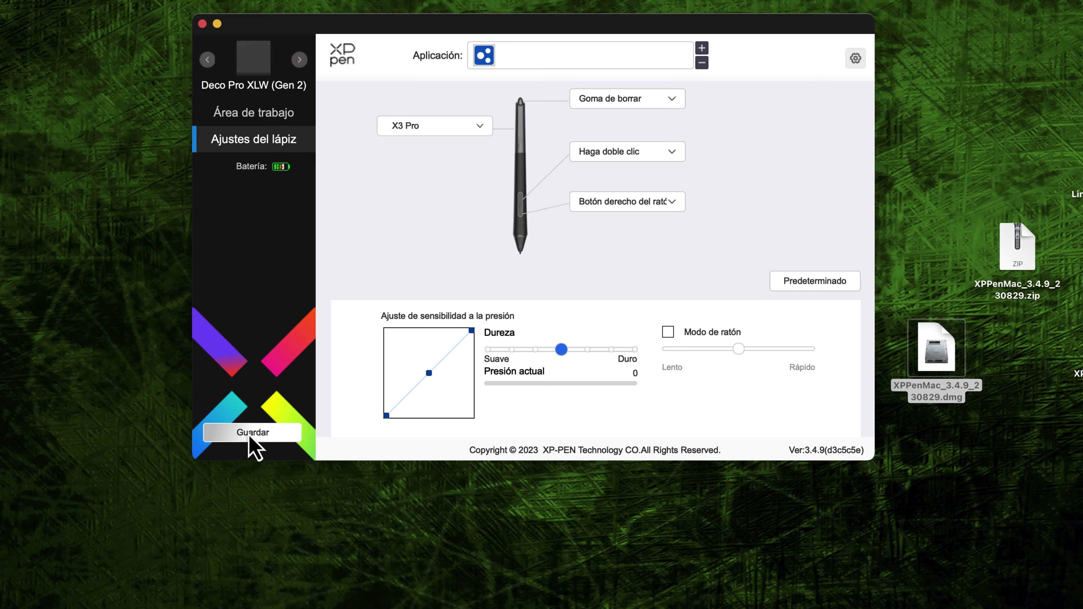
left_click(203, 25)
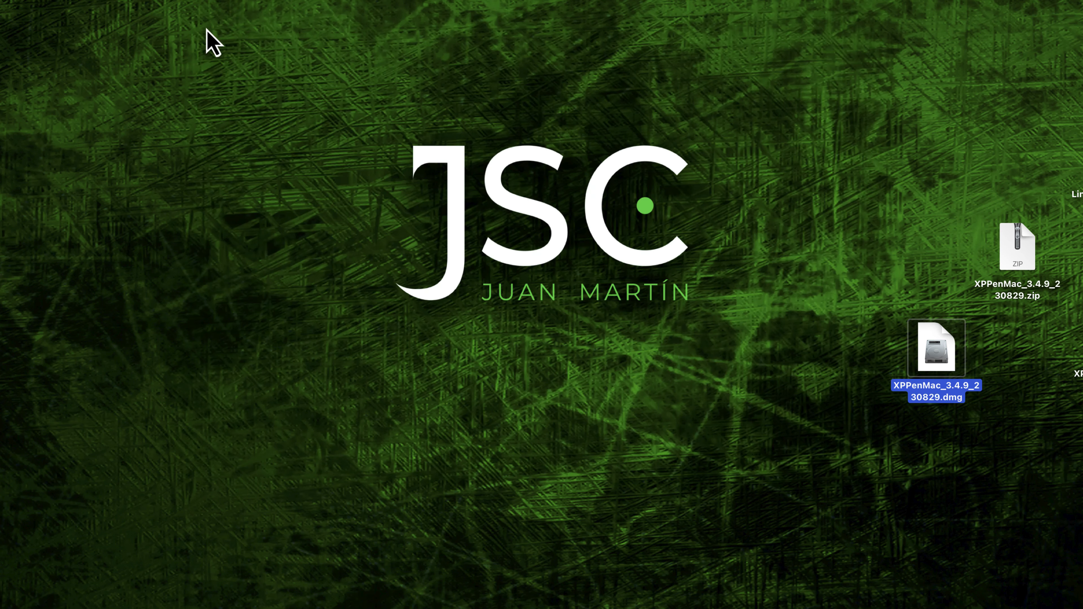